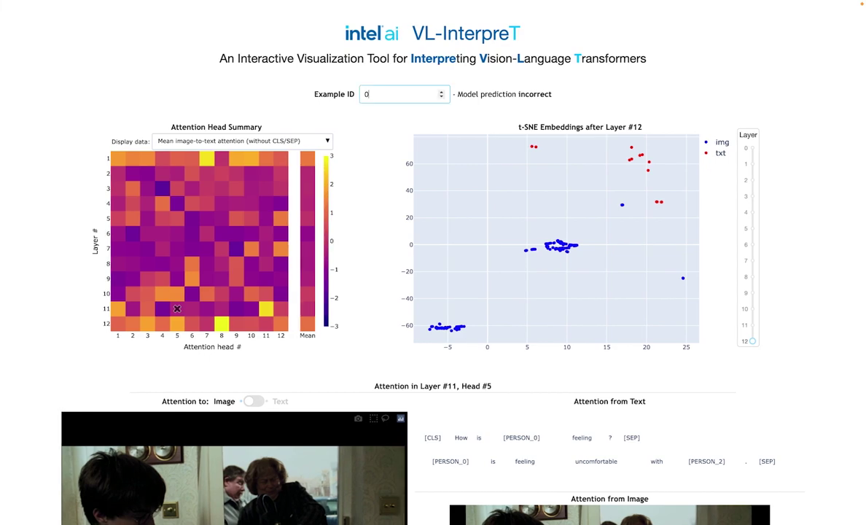
Load example 89 and show 'Spearman correlation b/w person attention & segment' in the head summary
{"action": "left_click", "coordinate": [349, 93]}
{"action": "type", "text": "89"}
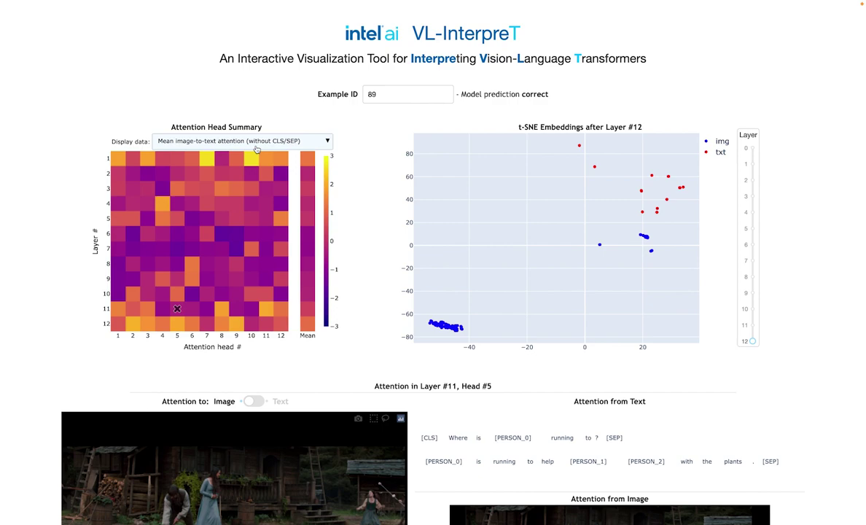
{"action": "left_click", "coordinate": [252, 146]}
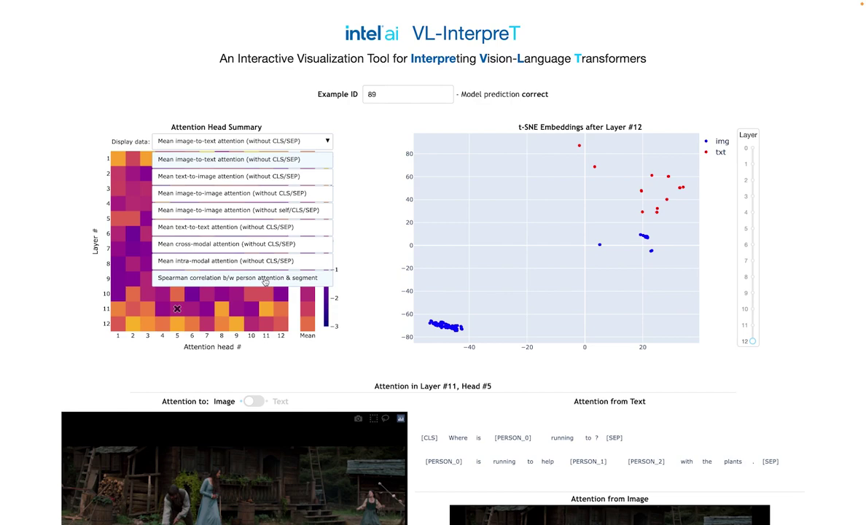
{"action": "left_click", "coordinate": [265, 278]}
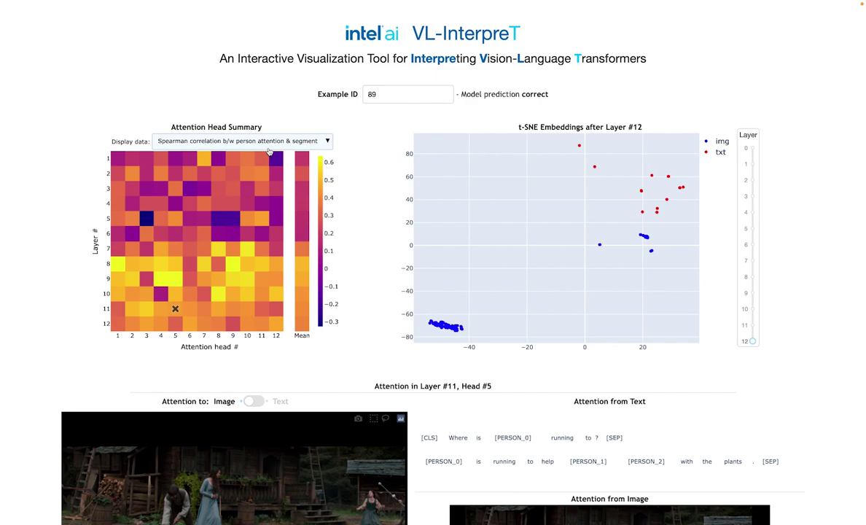
Display mean cross-modal attention (without CLS/SEP) and view layer 11, head 8 from a patch near the plants
{"action": "left_click", "coordinate": [255, 138]}
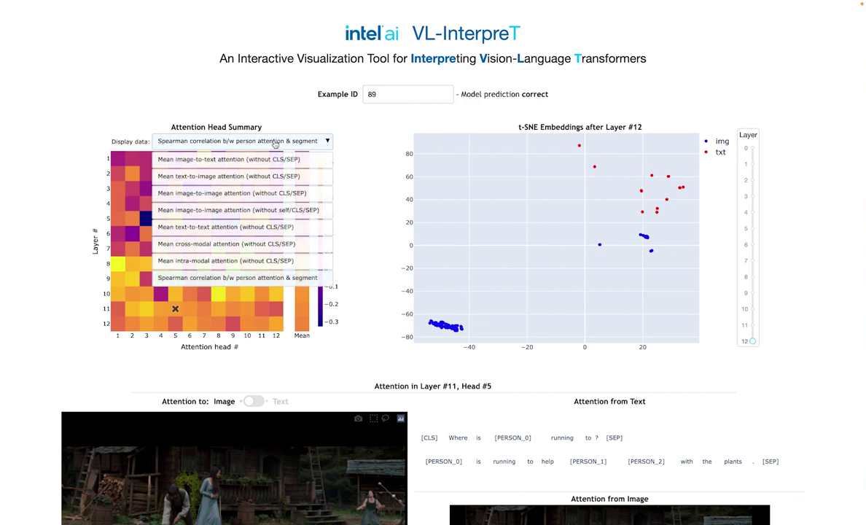
{"action": "left_click", "coordinate": [271, 245]}
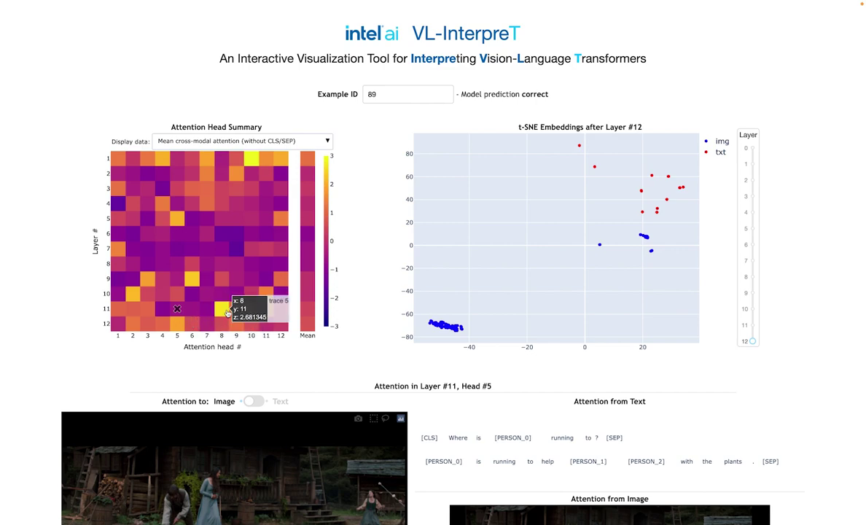
{"action": "scroll", "coordinate": [227, 312], "scroll_direction": "down", "scroll_amount": 3}
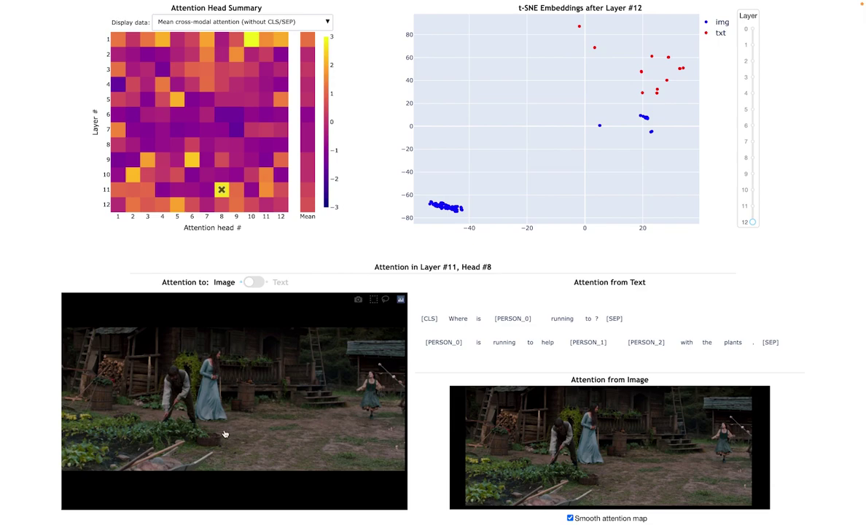
{"action": "left_click", "coordinate": [178, 434]}
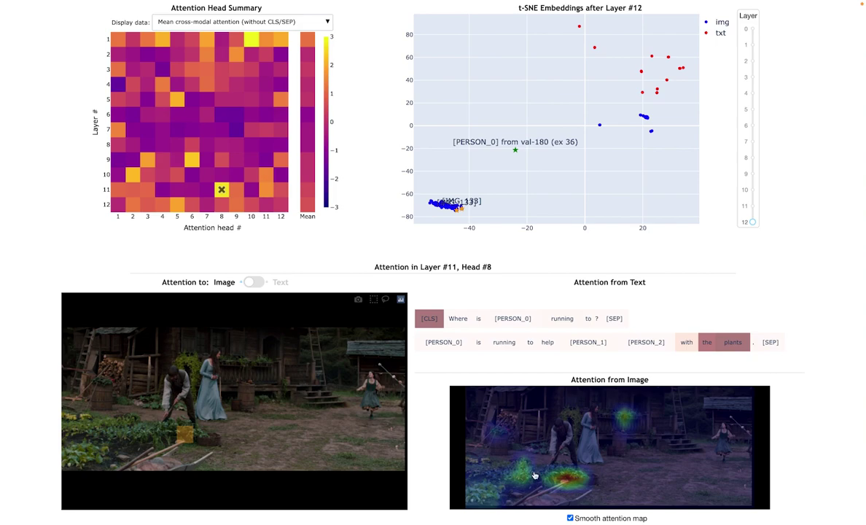
Switch the attention source to Text and show attention from the token 'plants'
{"action": "left_click", "coordinate": [250, 282]}
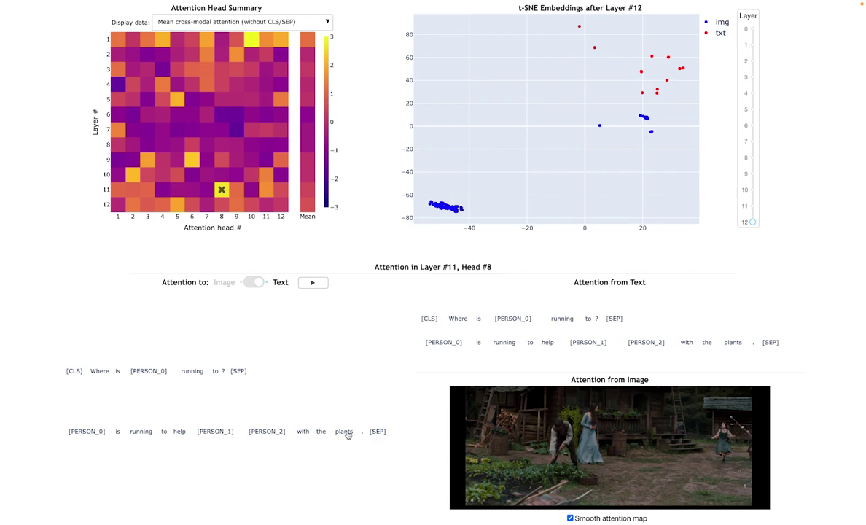
{"action": "left_click", "coordinate": [348, 434]}
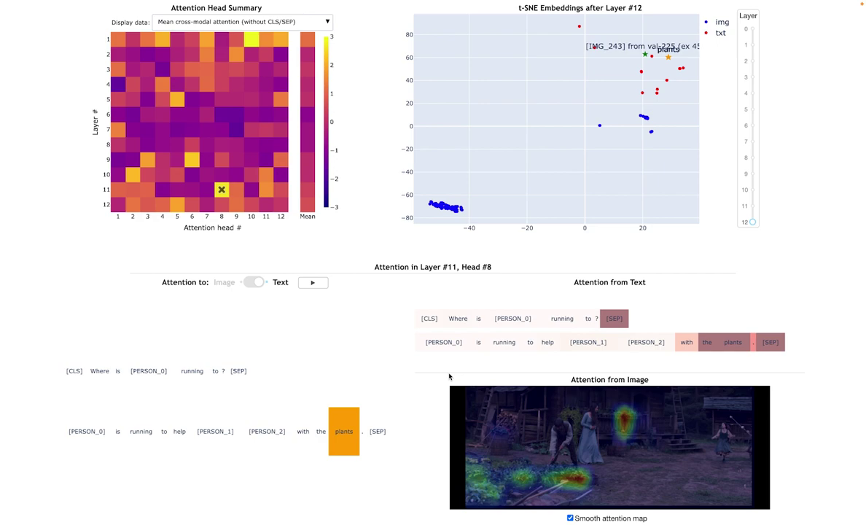
Replace example 89 with example 13
{"action": "scroll", "coordinate": [410, 310], "scroll_direction": "up", "scroll_amount": 3}
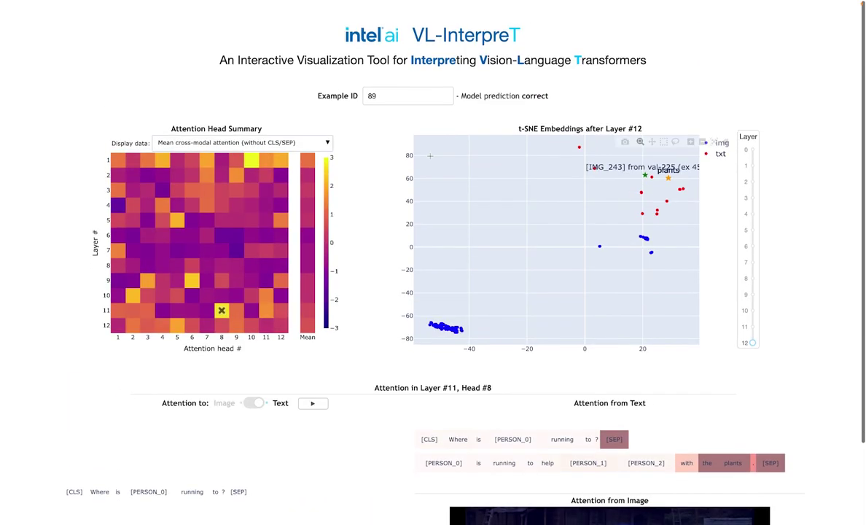
{"action": "left_click", "coordinate": [334, 102]}
{"action": "key", "text": "BackSpace"}
{"action": "key", "text": "BackSpace"}
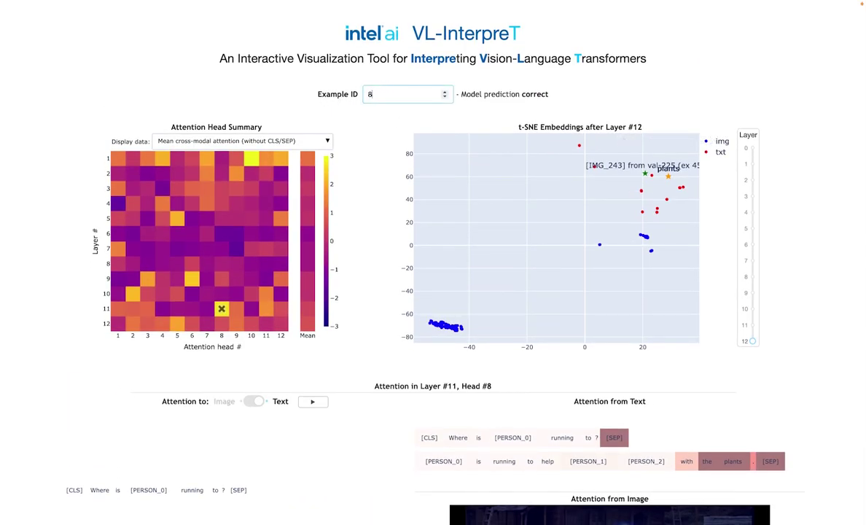
{"action": "type", "text": "13"}
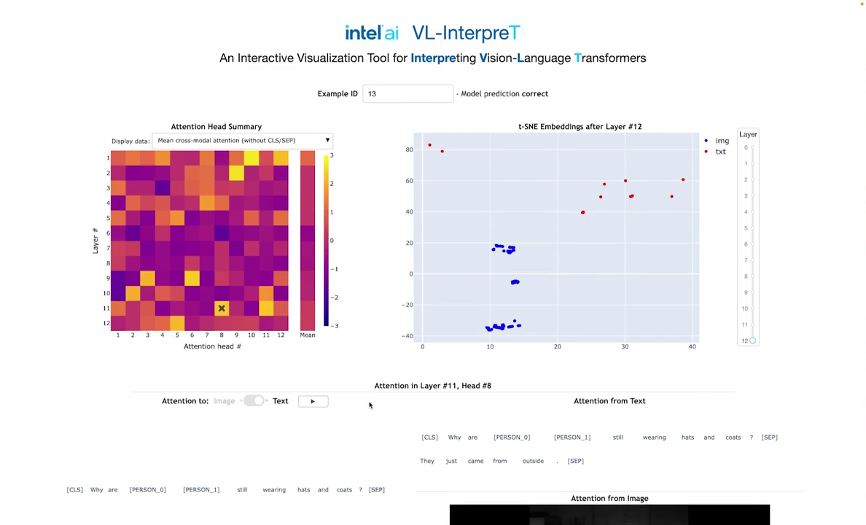
Show attention from 'coats', then 'hats', as the layer 1 head average
{"action": "scroll", "coordinate": [368, 404], "scroll_direction": "down", "scroll_amount": 3}
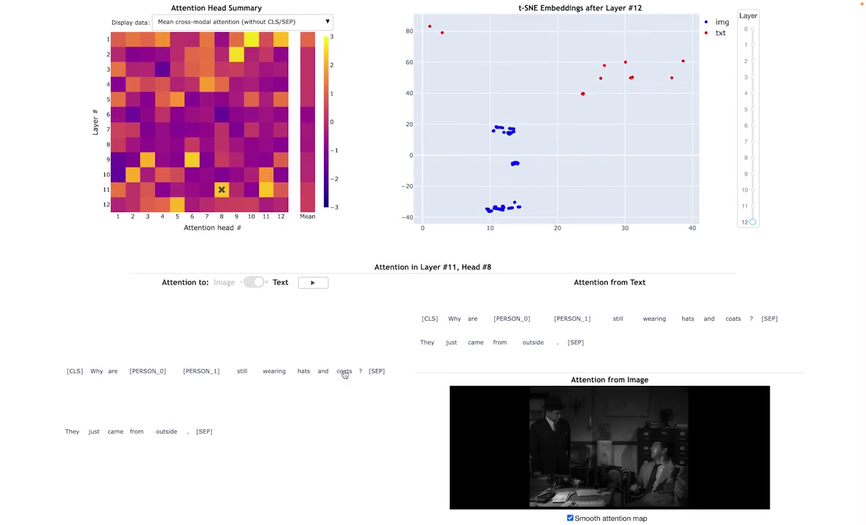
{"action": "left_click", "coordinate": [344, 372]}
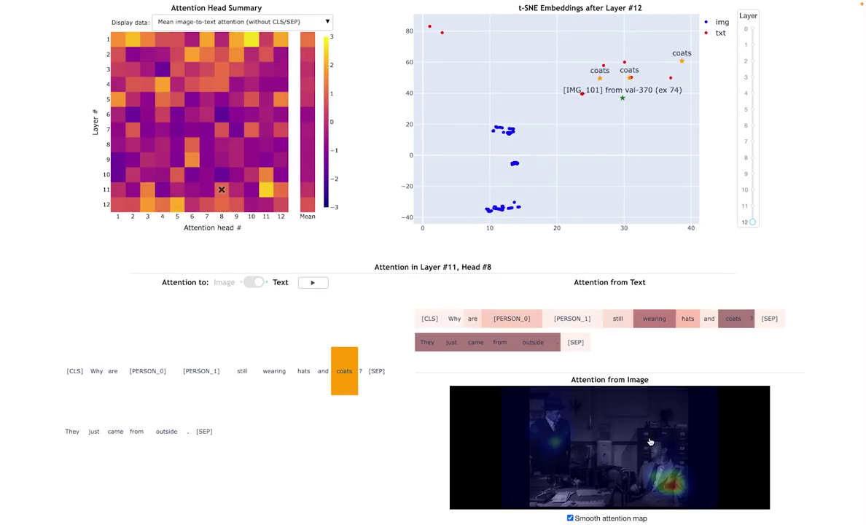
{"action": "left_click", "coordinate": [306, 373]}
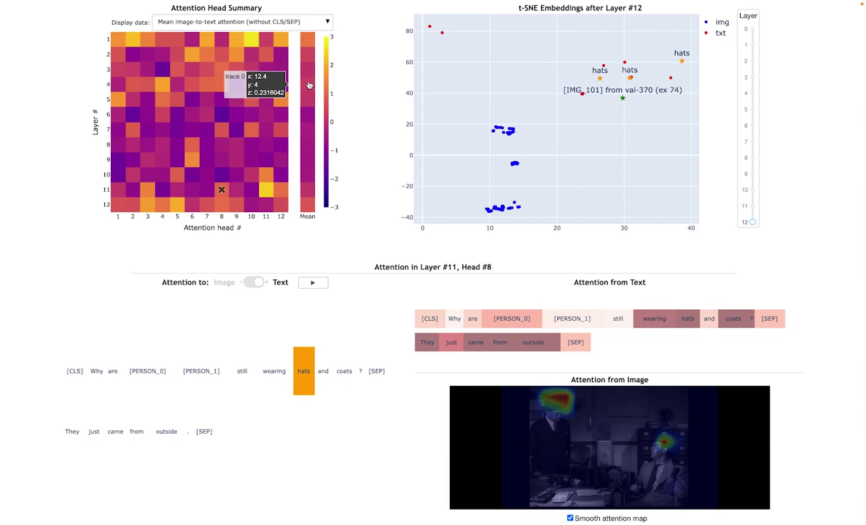
{"action": "left_click", "coordinate": [308, 46]}
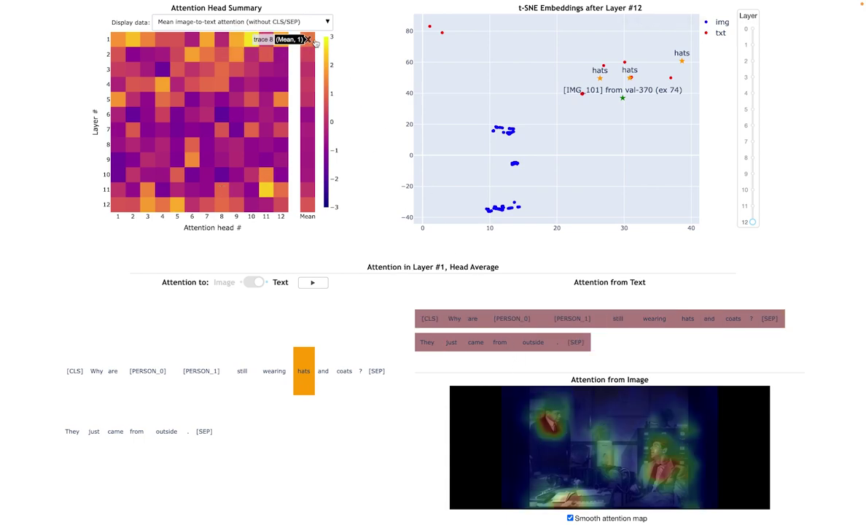
Step the head-averaged attention for 'hats' from layer 2 to layer 11
{"action": "left_click", "coordinate": [309, 57]}
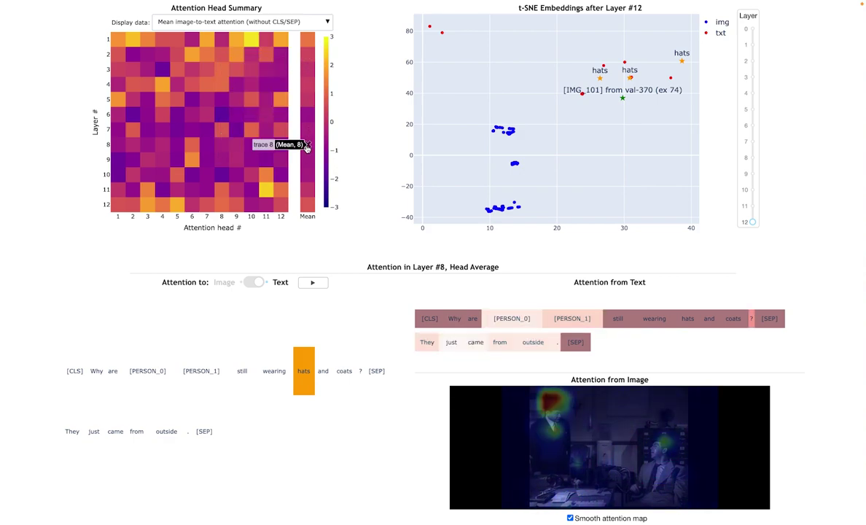
{"action": "left_click", "coordinate": [309, 190]}
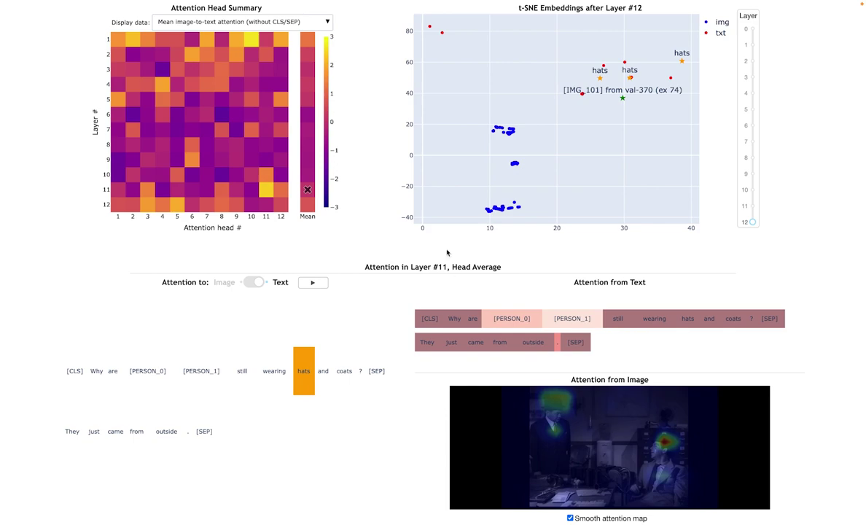
{"action": "scroll", "coordinate": [576, 408], "scroll_direction": "up", "scroll_amount": 3}
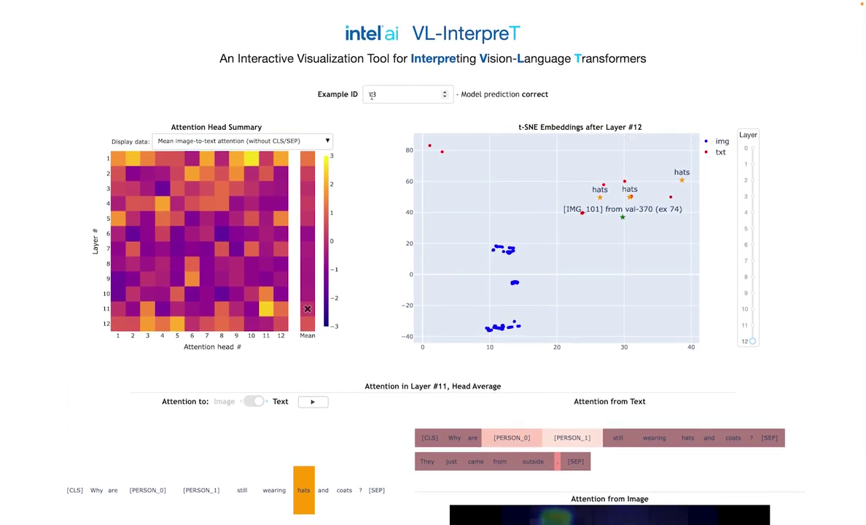
Load example 29 and select layer 11, head 8 in the heatmap
{"action": "left_click_drag", "start_coordinate": [378, 94], "coordinate": [303, 100]}
{"action": "type", "text": "29"}
{"action": "key", "text": "Return"}
{"action": "left_click", "coordinate": [221, 307]}
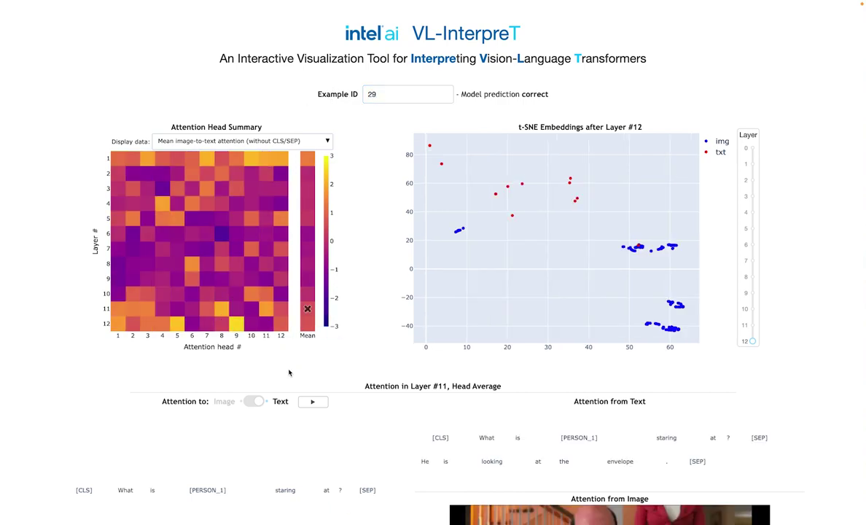
Show attention from the tokens [PERSON_1], 'staring', and finally 'looking'
{"action": "scroll", "coordinate": [290, 374], "scroll_direction": "down", "scroll_amount": 3}
{"action": "left_click", "coordinate": [213, 371]}
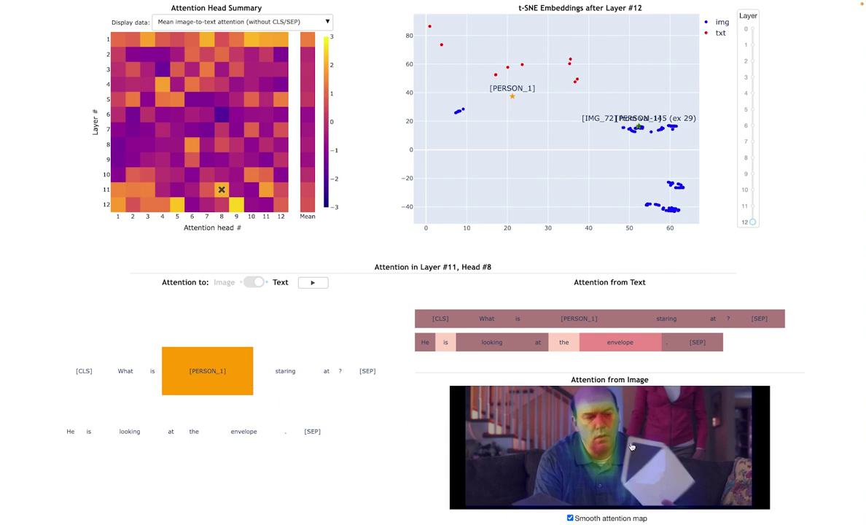
{"action": "left_click", "coordinate": [287, 370]}
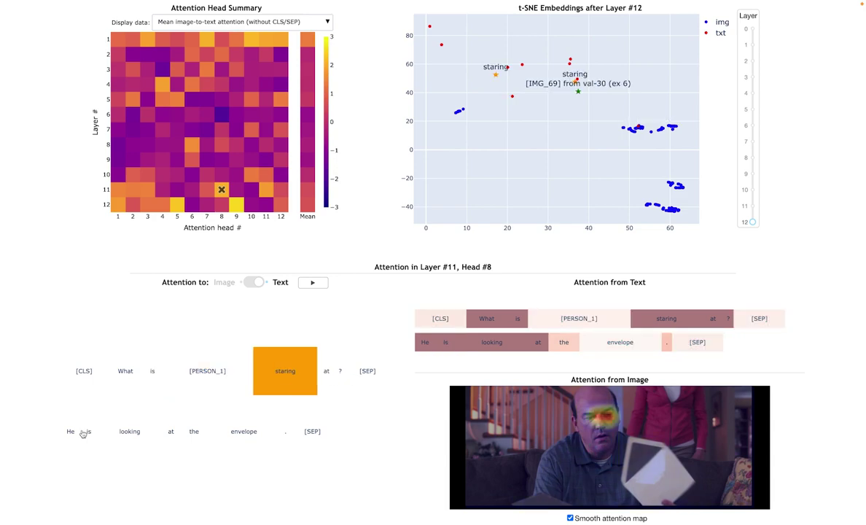
{"action": "left_click", "coordinate": [129, 432]}
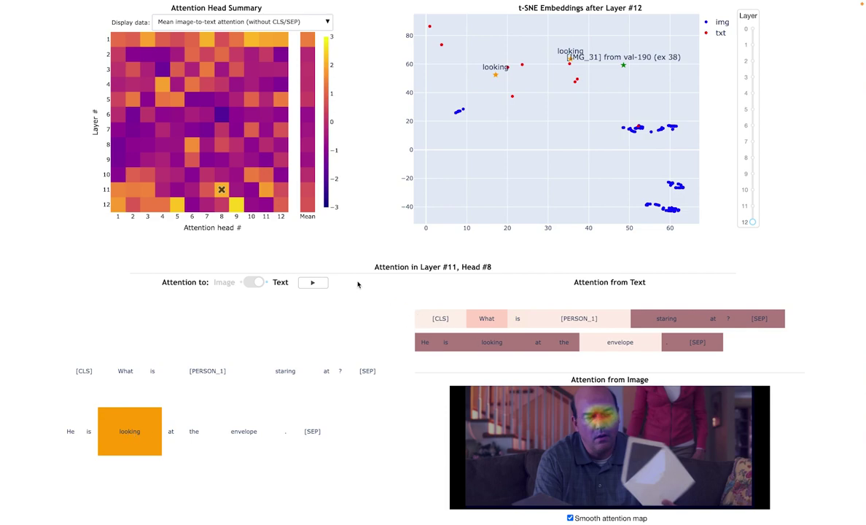
Animate layer 11, head 8 attention through every text token, then stop it
{"action": "left_click", "coordinate": [313, 284]}
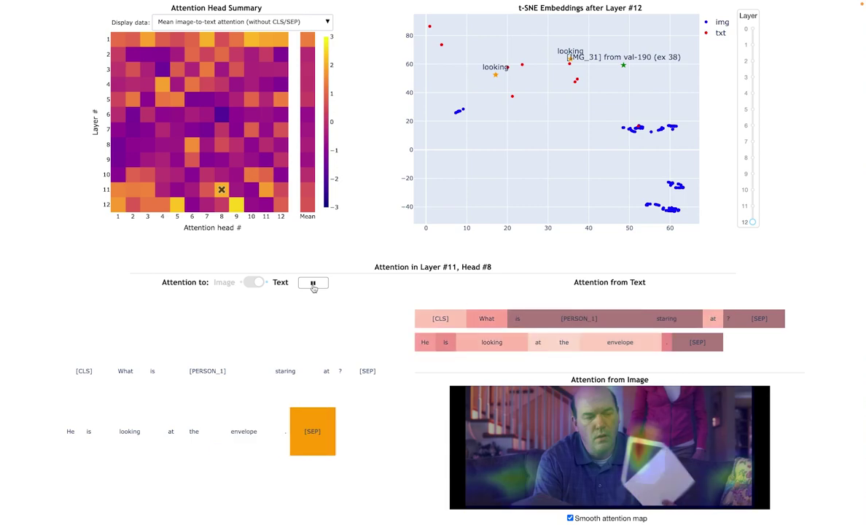
{"action": "left_click", "coordinate": [312, 283]}
Switch attention to Image, zoom into the blue image-token t-SNE cluster, then reset the plot
{"action": "left_click", "coordinate": [254, 281]}
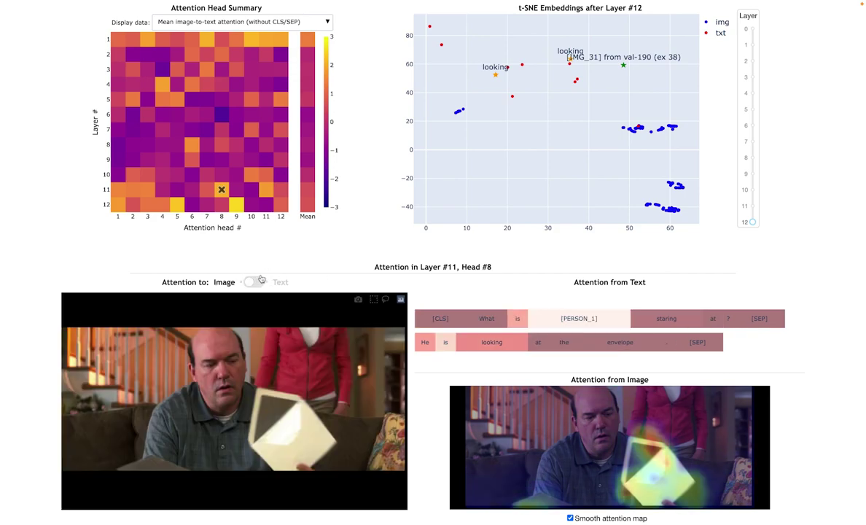
{"action": "scroll", "coordinate": [447, 156], "scroll_direction": "up", "scroll_amount": 3}
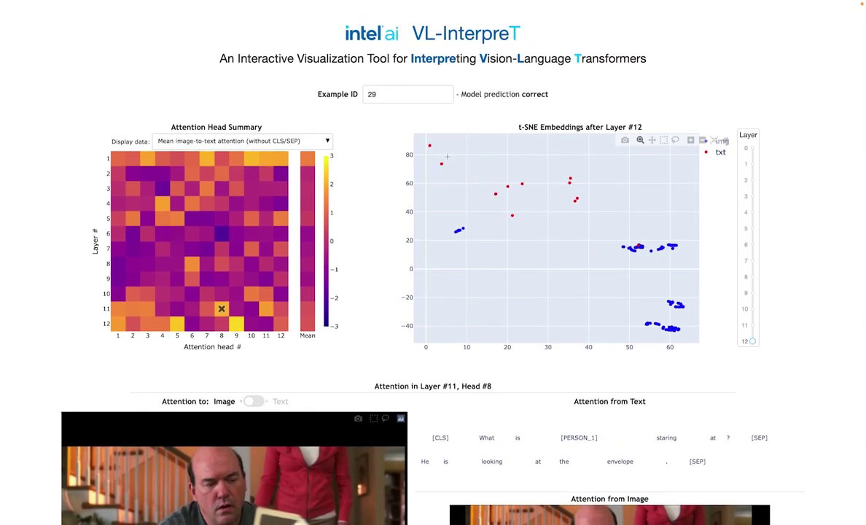
{"action": "mouse_move", "coordinate": [448, 155]}
{"action": "mouse_move", "coordinate": [569, 183]}
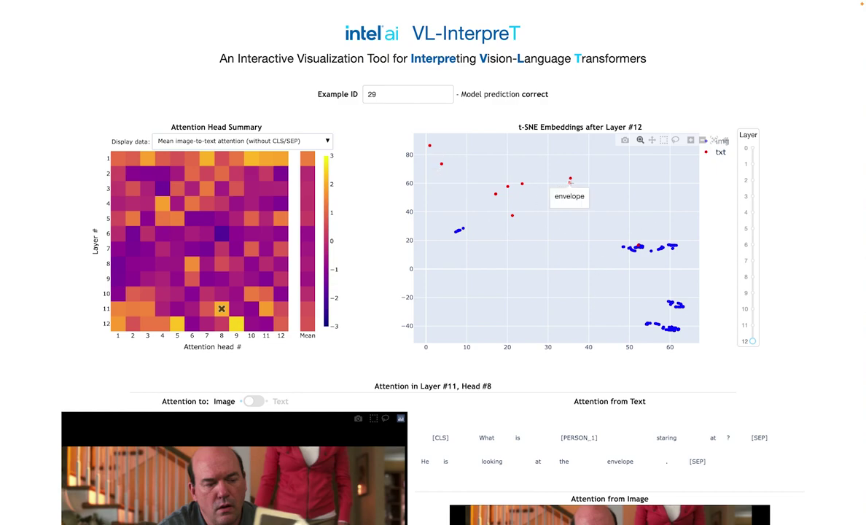
{"action": "mouse_move", "coordinate": [525, 184]}
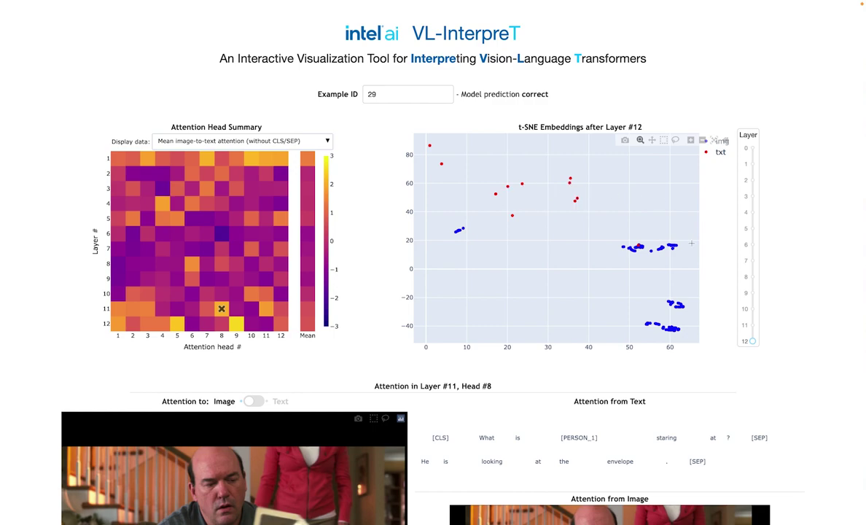
{"action": "mouse_move", "coordinate": [662, 247]}
{"action": "left_click_drag", "start_coordinate": [656, 237], "coordinate": [622, 255]}
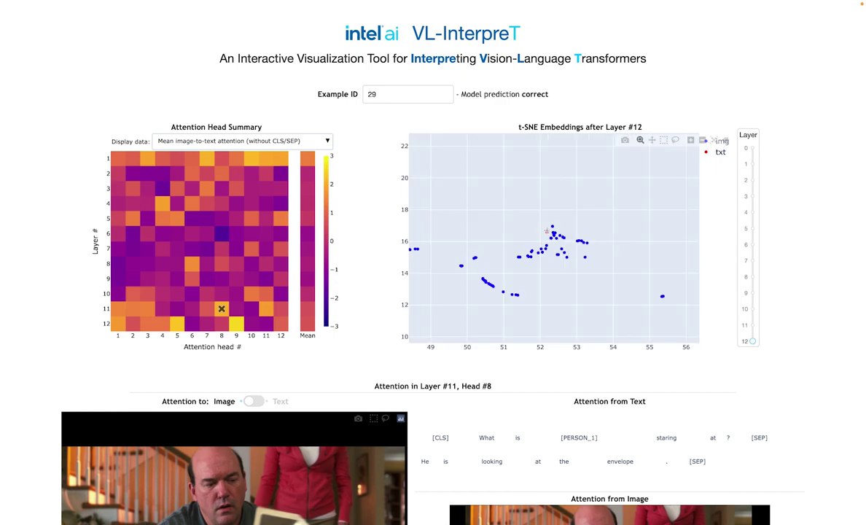
{"action": "mouse_move", "coordinate": [546, 232]}
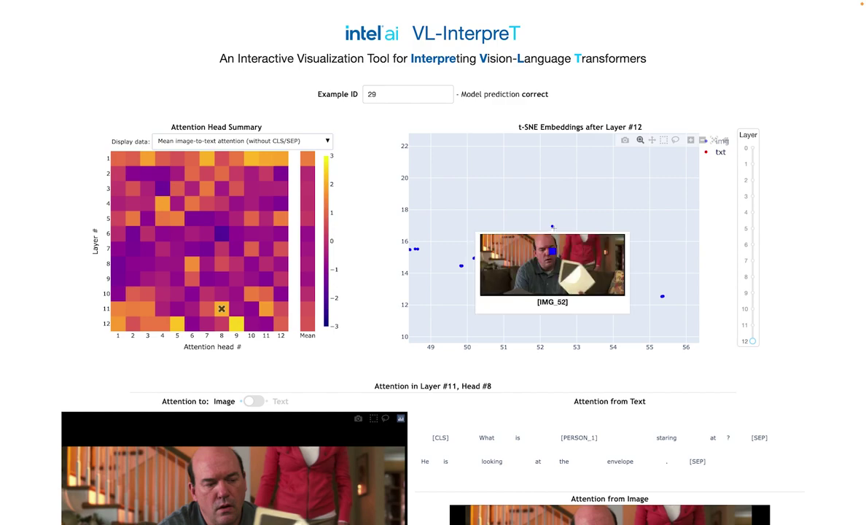
{"action": "double_click", "coordinate": [576, 223]}
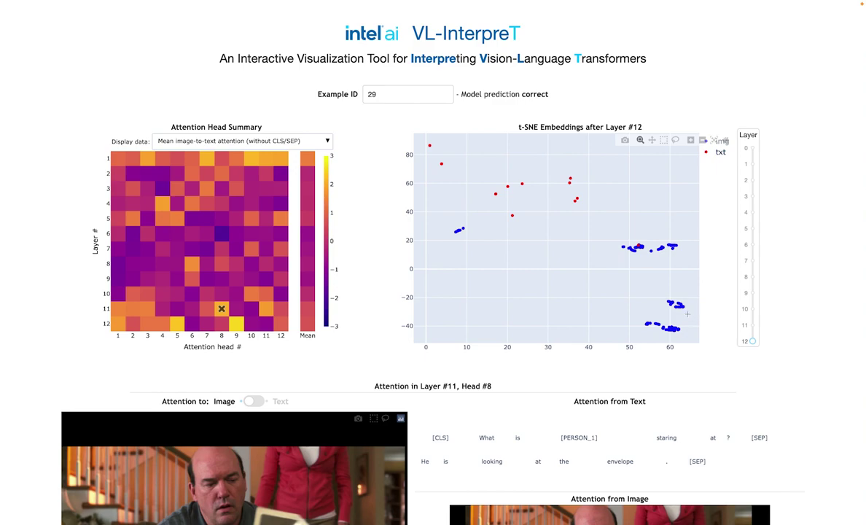
Pick an image-token point and show the t-SNE embeddings after layer 10
{"action": "mouse_move", "coordinate": [677, 306]}
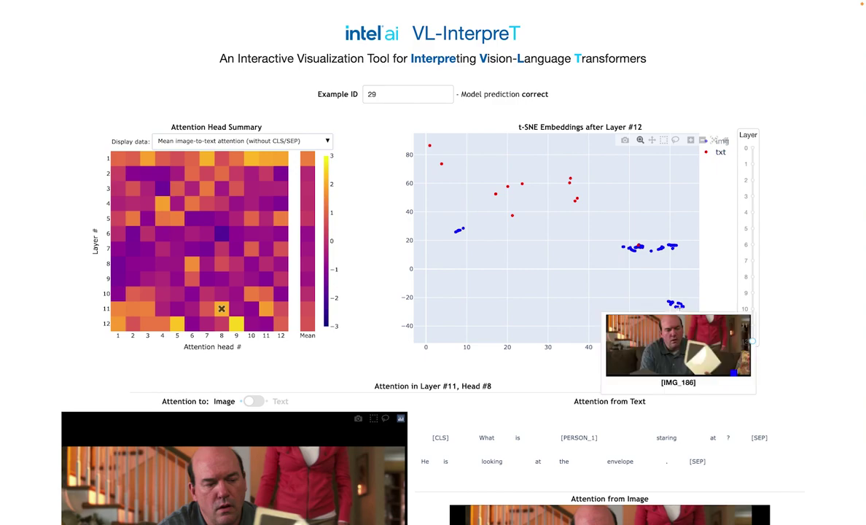
{"action": "left_click", "coordinate": [678, 307]}
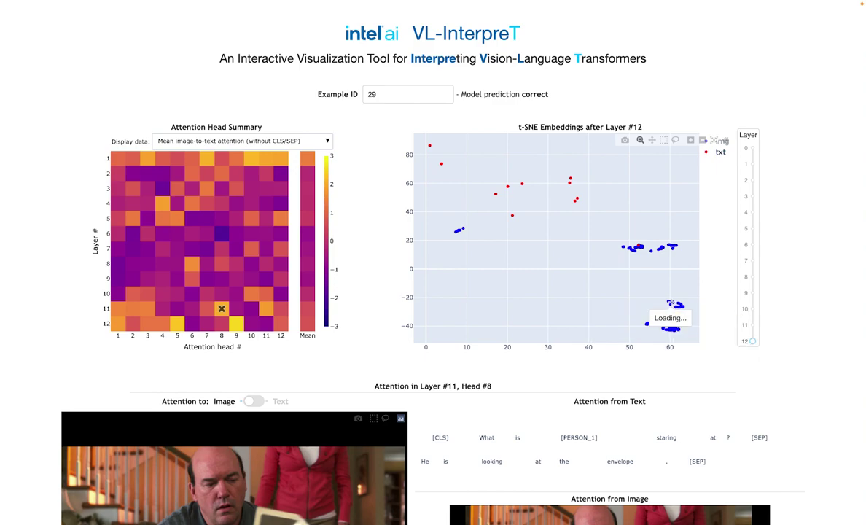
{"action": "mouse_move", "coordinate": [670, 302]}
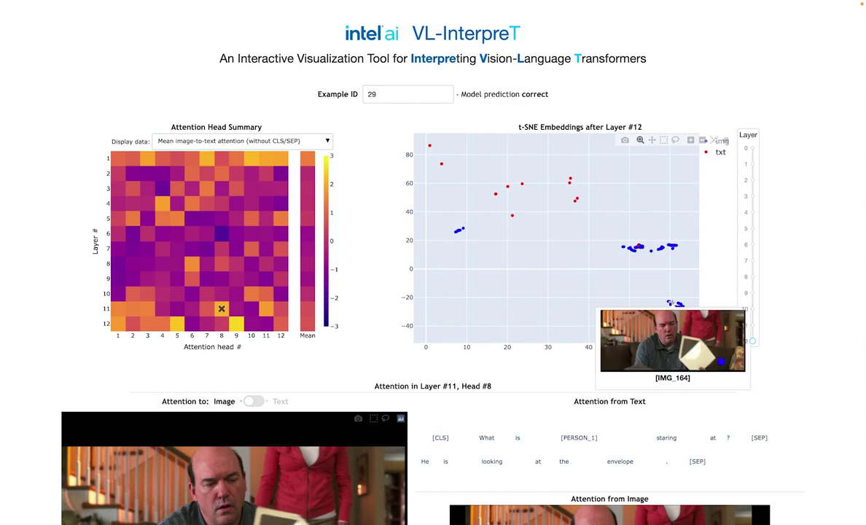
{"action": "left_click", "coordinate": [752, 309]}
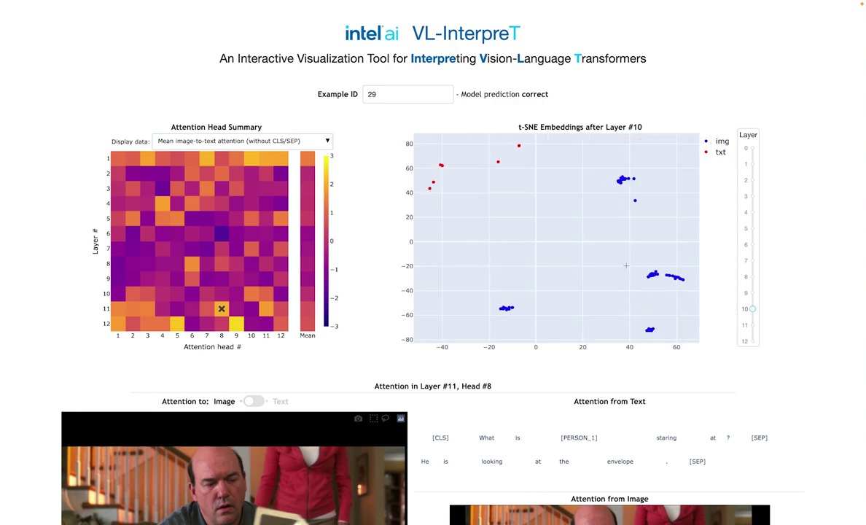
Load example 9, show t-SNE embeddings after layer 8, then enter example 13
{"action": "left_click", "coordinate": [371, 94]}
{"action": "key", "text": "BackSpace"}
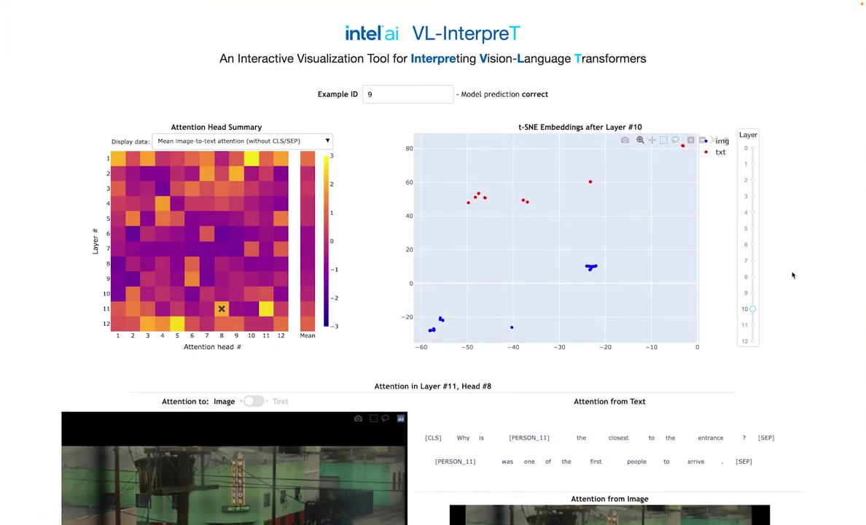
{"action": "left_click", "coordinate": [751, 279]}
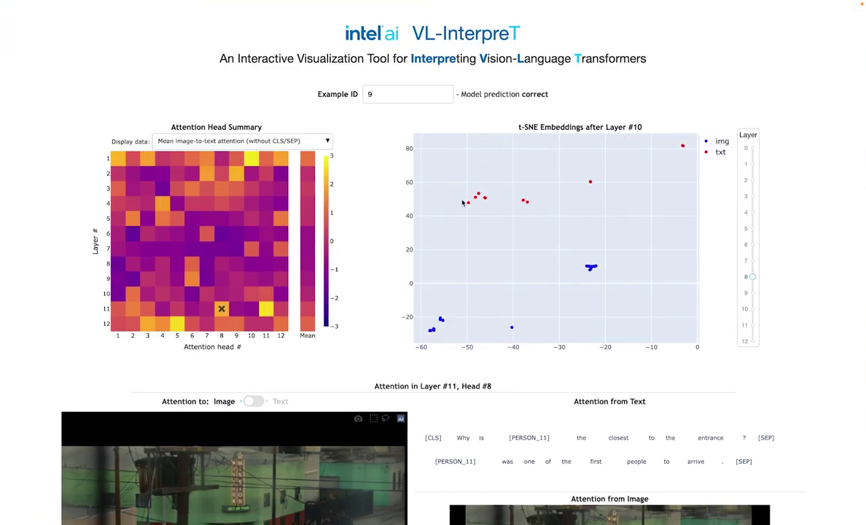
{"action": "left_click", "coordinate": [349, 97]}
{"action": "type", "text": "13"}
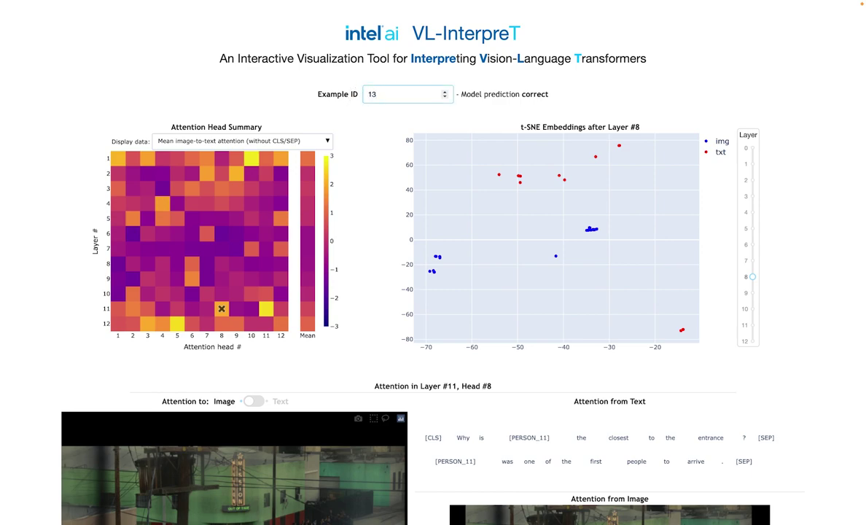
Switch the attention source to Text and show attention from the word 'hats'
{"action": "left_click", "coordinate": [253, 401]}
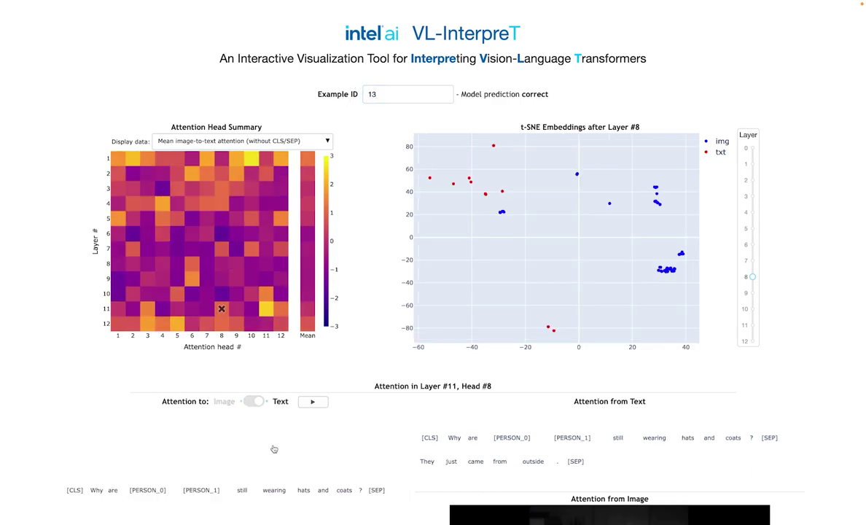
{"action": "left_click", "coordinate": [305, 493]}
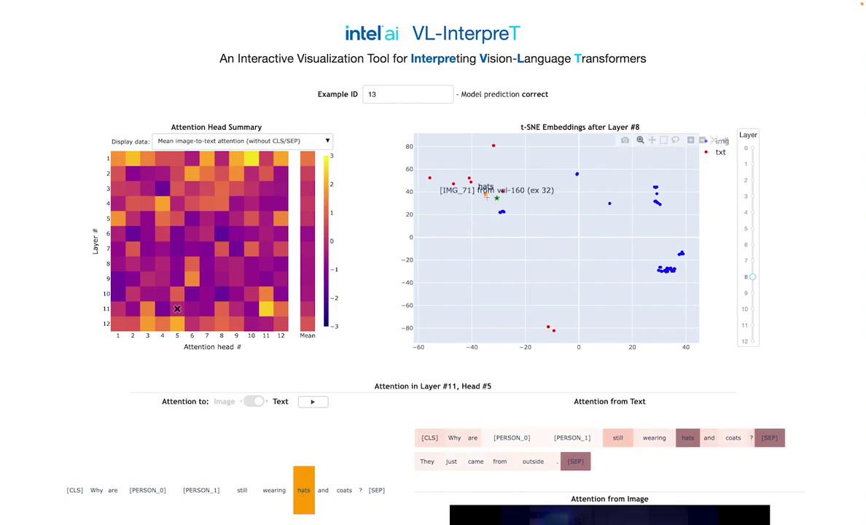
{"action": "mouse_move", "coordinate": [486, 195]}
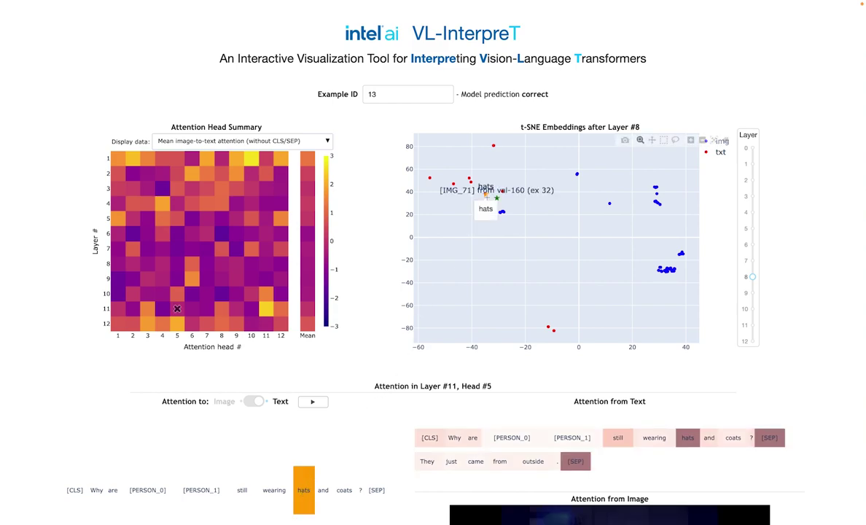